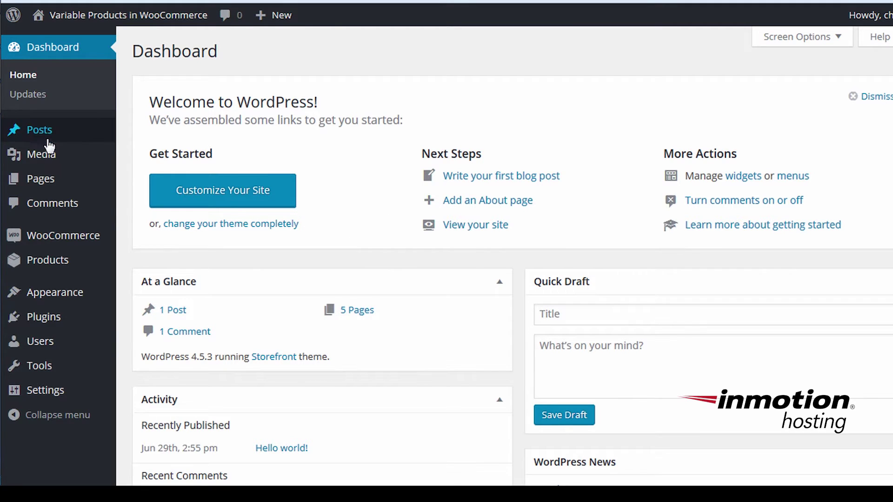
- Open the InMotion Hosting Shirt from the Products list in its edit screen
left_click(68, 267)
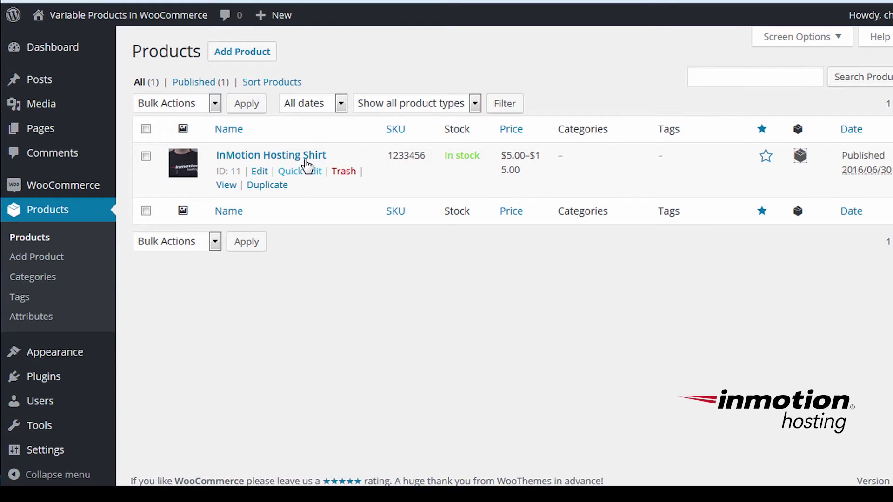
left_click(306, 163)
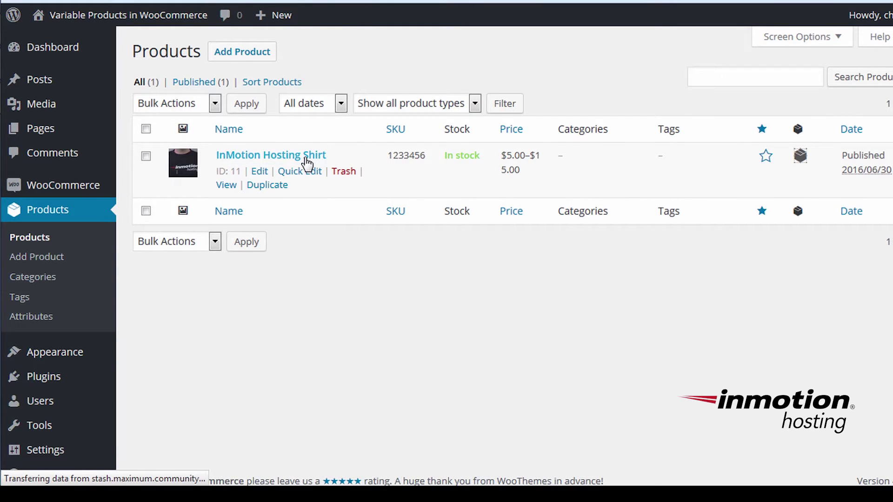
scroll(413, 152, "down", 2)
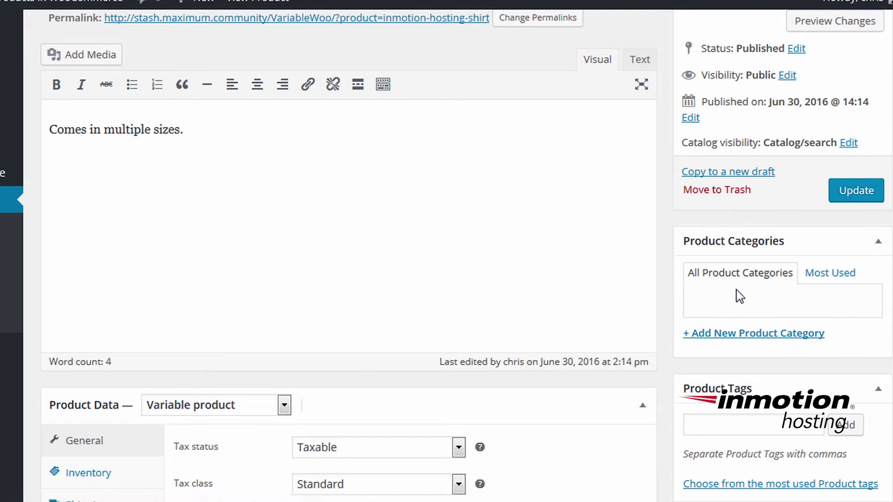
- Add a new 'Clothing' product category so it is checked for the shirt
left_click(743, 334)
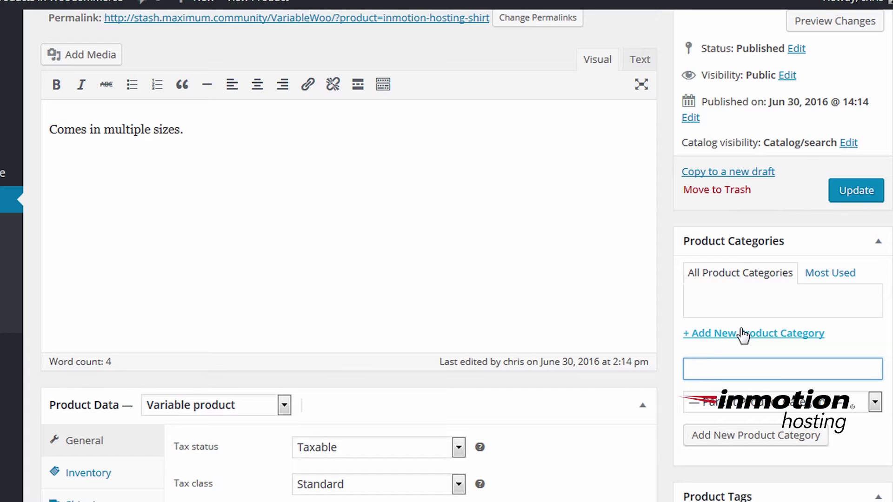
type("Clothing")
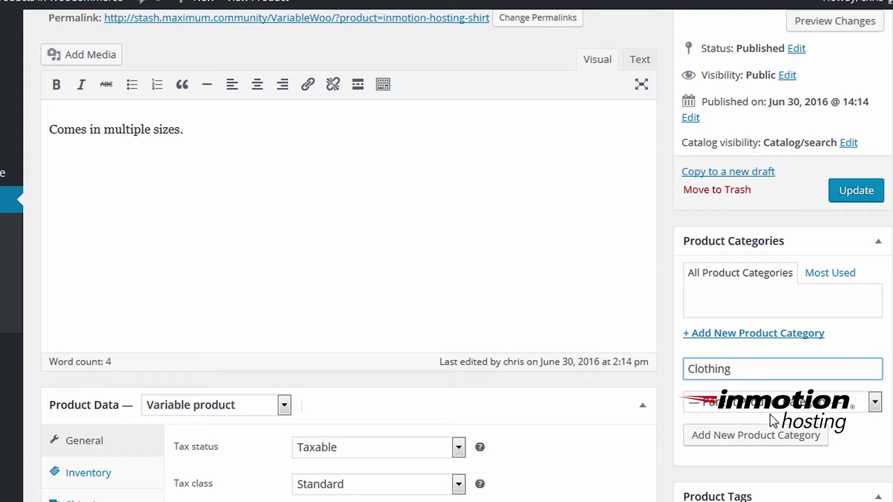
left_click(780, 437)
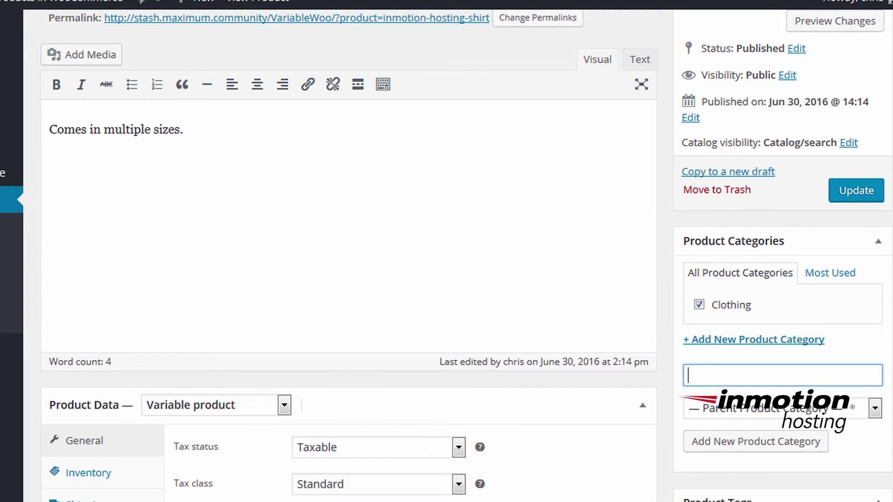
scroll(465, 256, "down", 2)
- Add the 'cotton' tag to the shirt in Product Tags
scroll(465, 256, "down", 4)
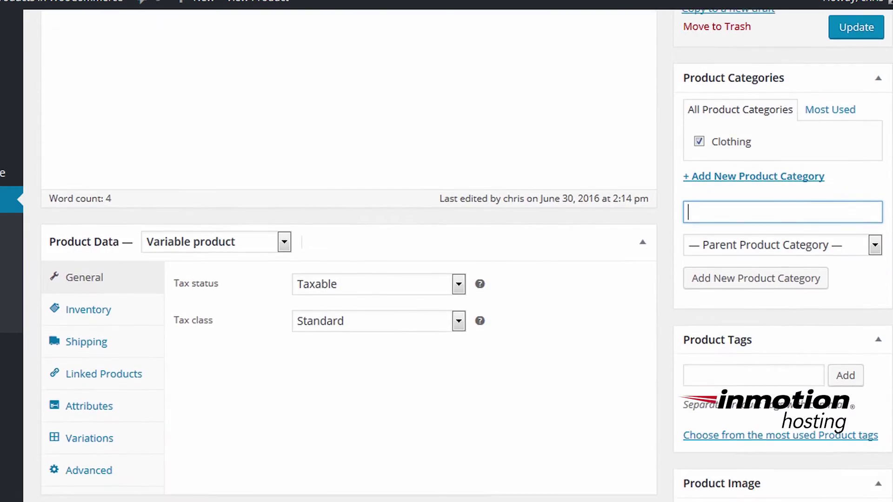
scroll(465, 256, "down", 2)
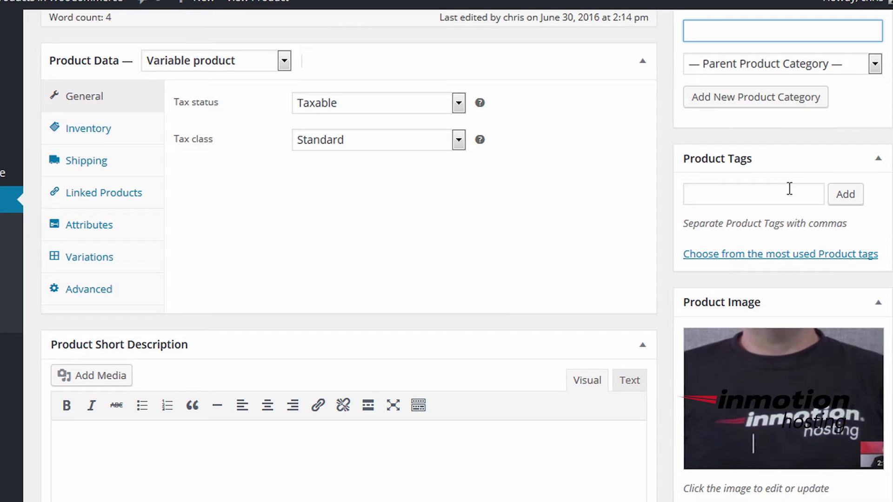
left_click(789, 190)
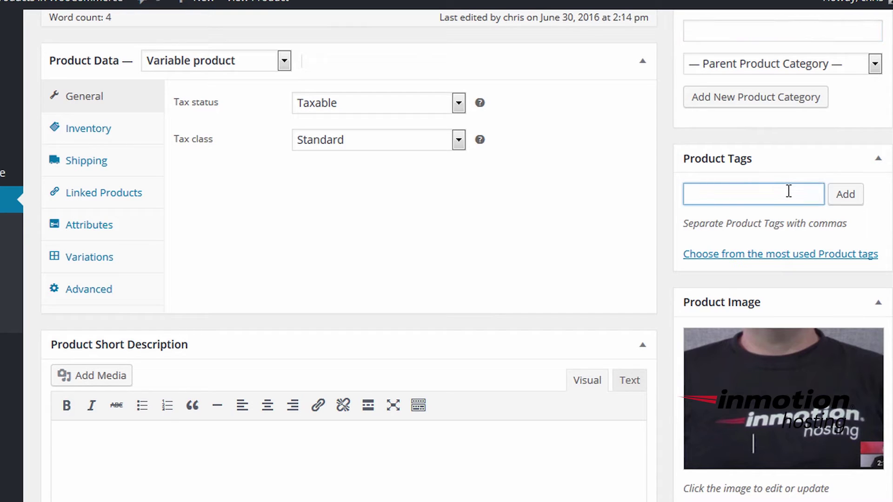
type("cotton")
left_click(842, 200)
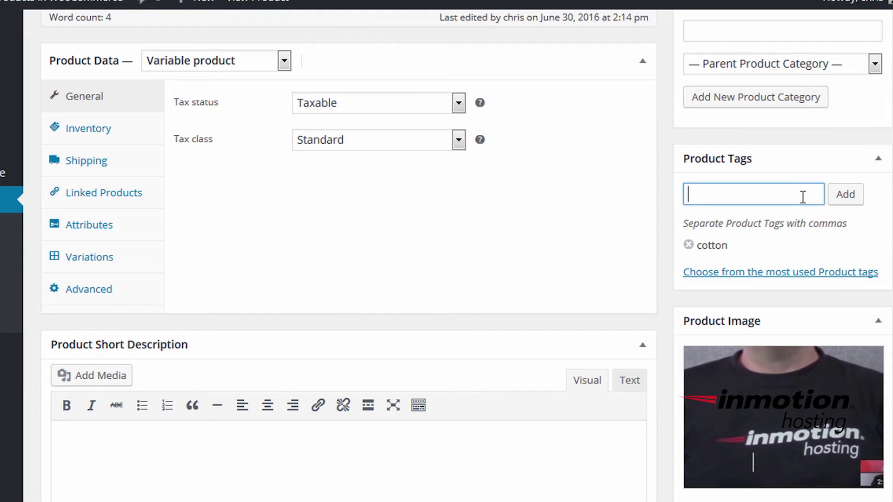
- Add the tags polyester, technology, web hosting and Internet, then remove Internet
type("polyester,")
type("technolo")
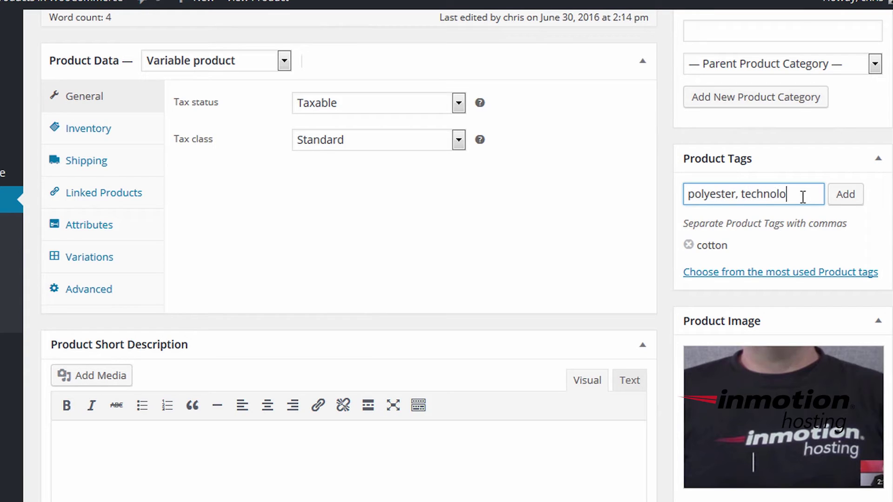
type("gy, web")
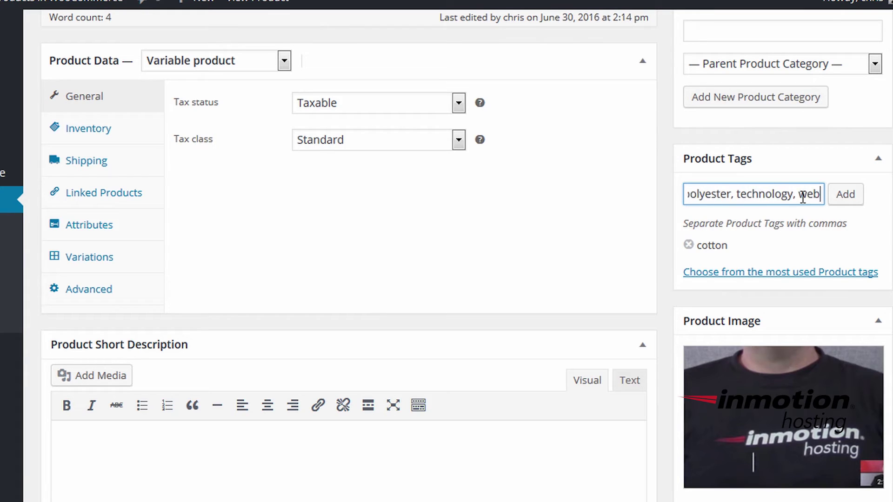
type(" hosting")
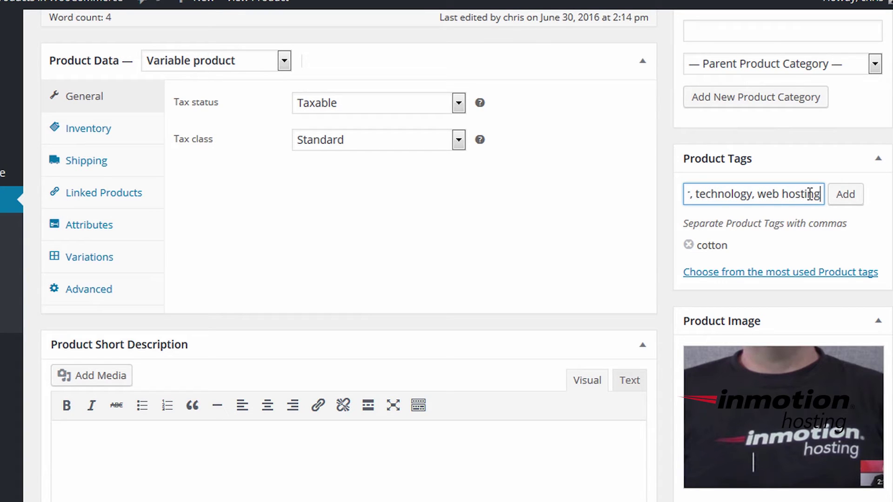
type(",")
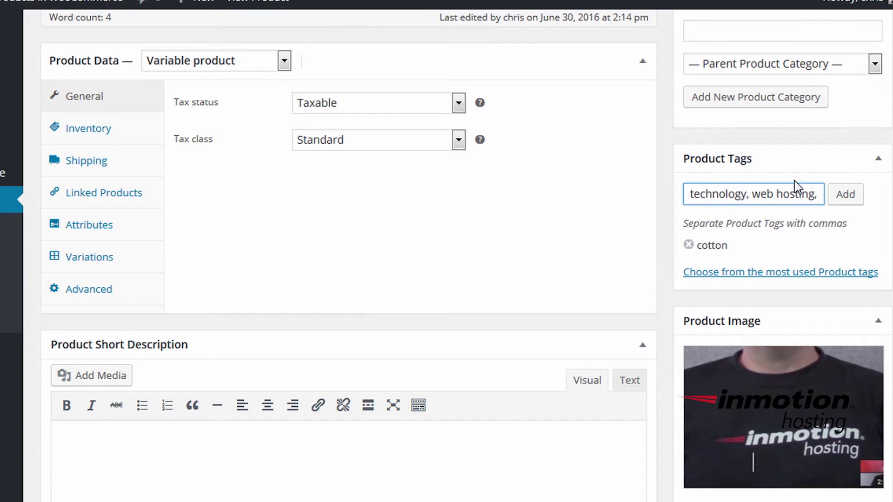
type(" Inte")
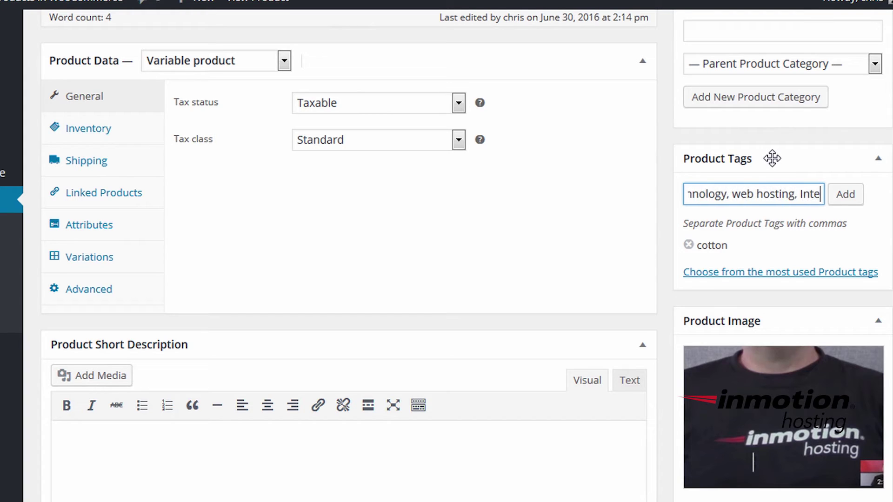
type("rnet")
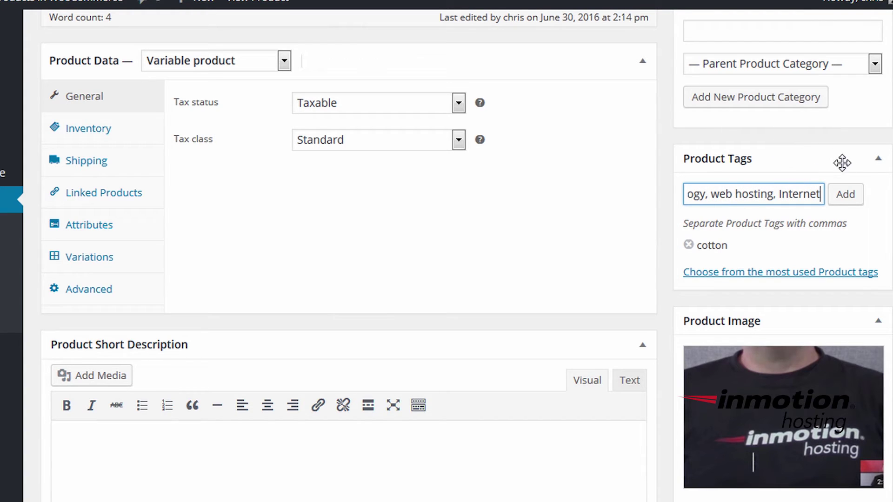
left_click(855, 199)
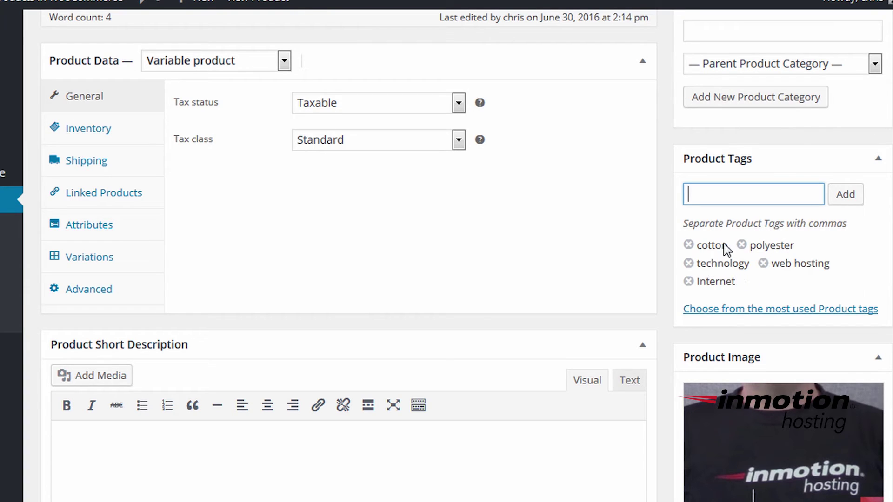
left_click(688, 282)
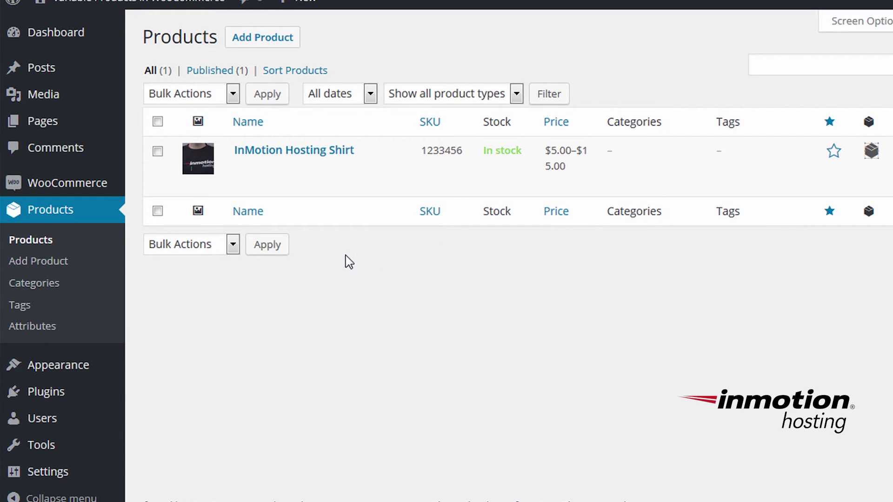
- Create a 'Web Hosting' product category with the description 'Get a new website today.'
left_click(62, 287)
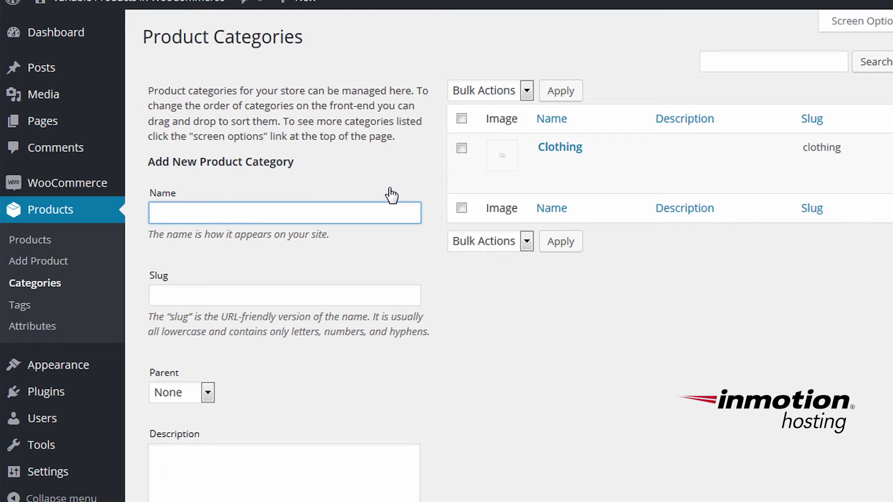
type("Web Hosting")
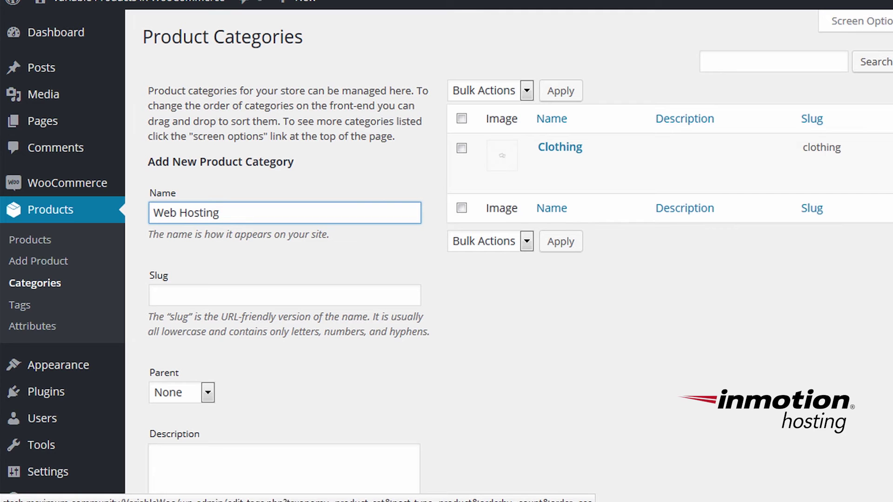
scroll(590, 210, "down", 3)
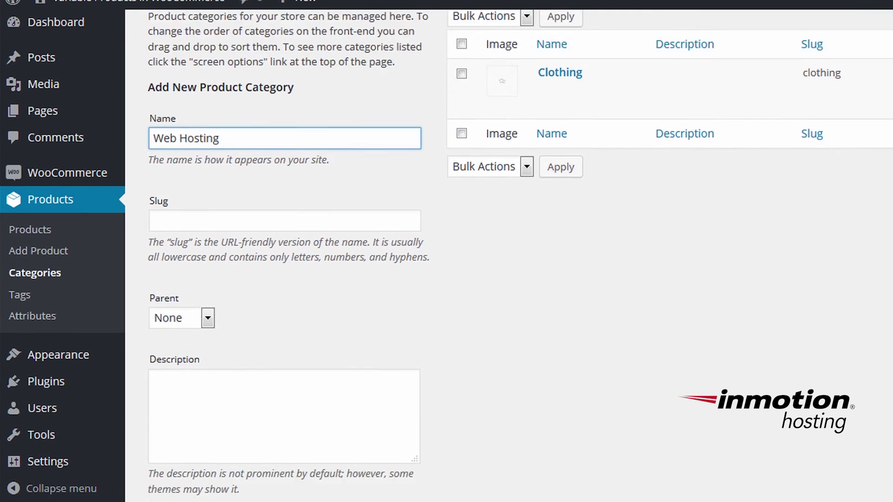
left_click(333, 366)
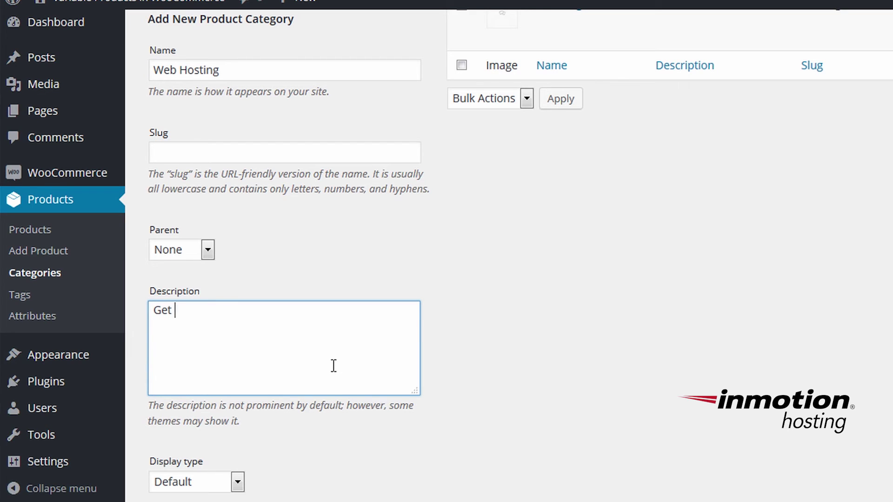
type("Get a new website ")
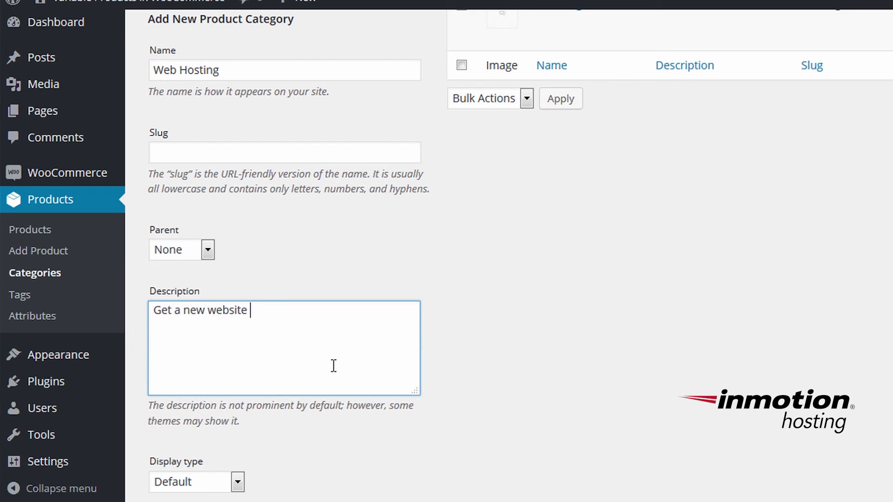
type("today.")
left_click(469, 308)
scroll(468, 308, "down", 2)
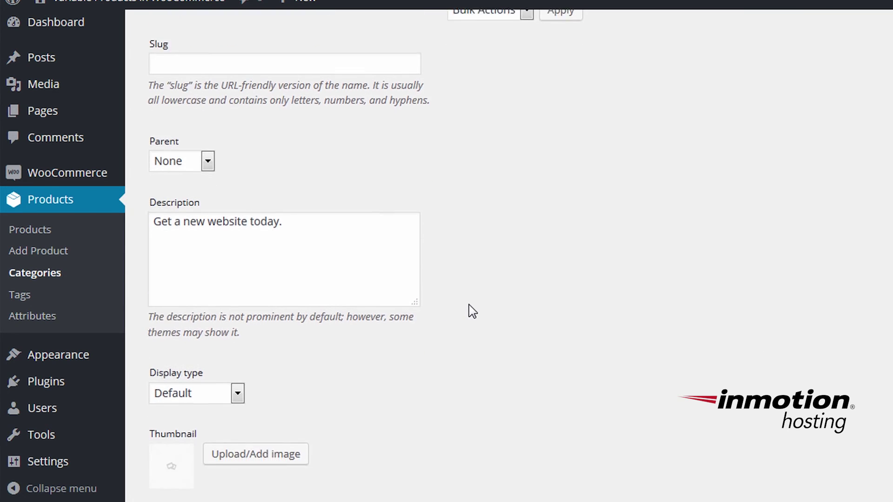
scroll(472, 311, "down", 1)
scroll(472, 312, "down", 1)
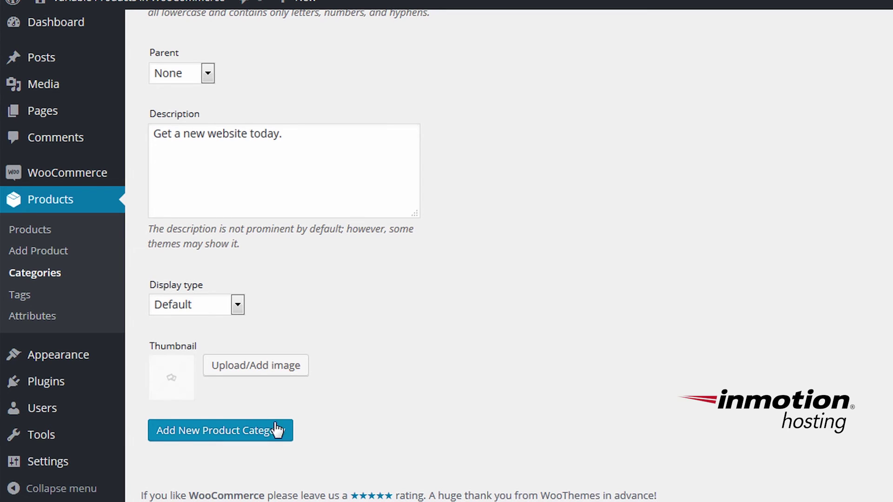
left_click(270, 433)
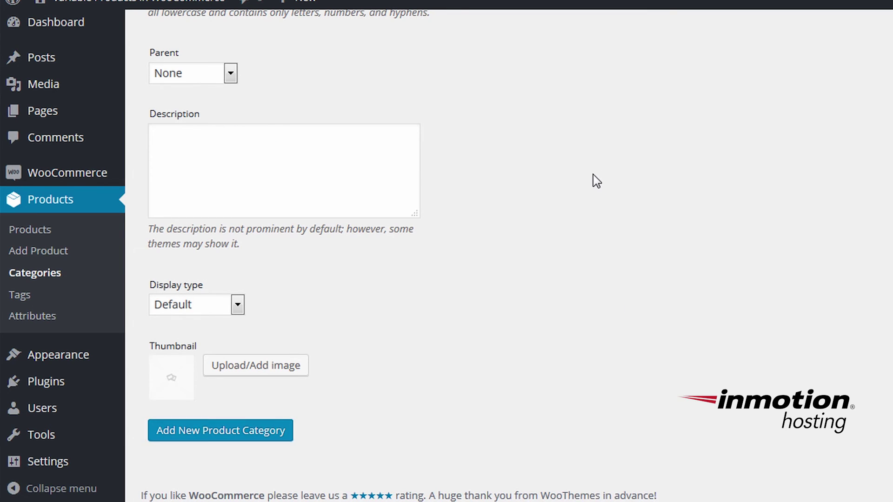
- Check the new Web Hosting category in the list, then go to Products > Tags
scroll(597, 181, "up", 7)
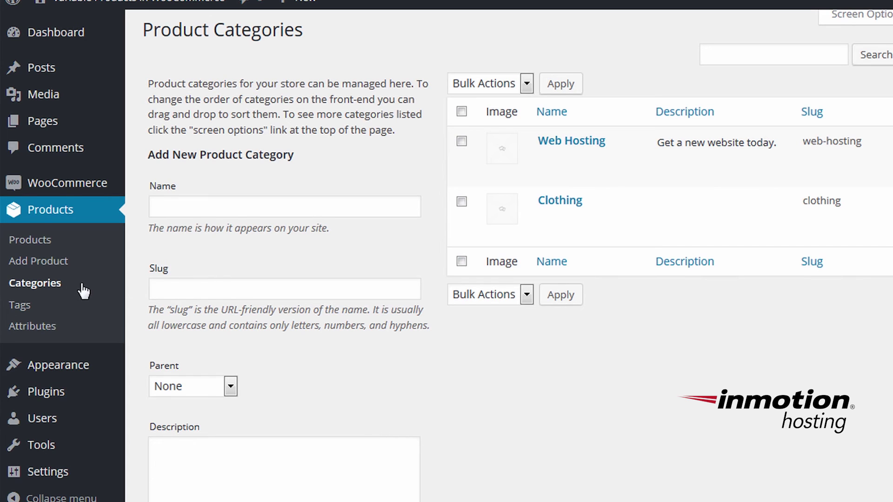
left_click(45, 306)
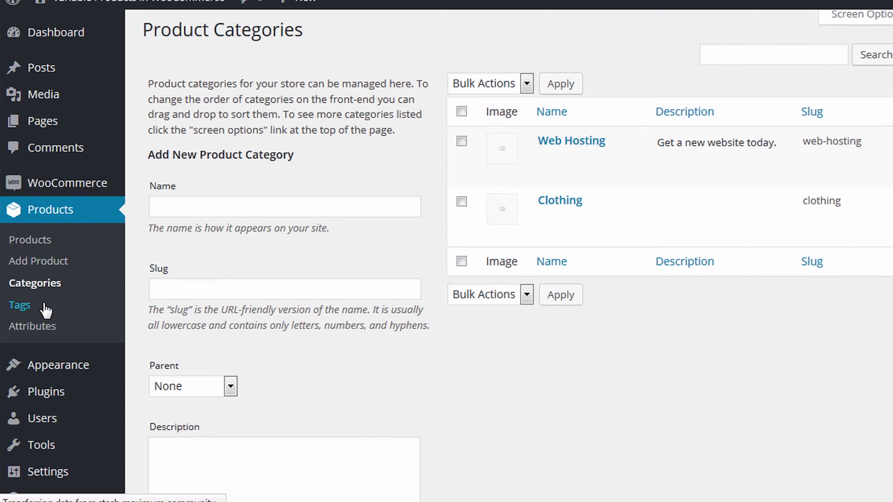